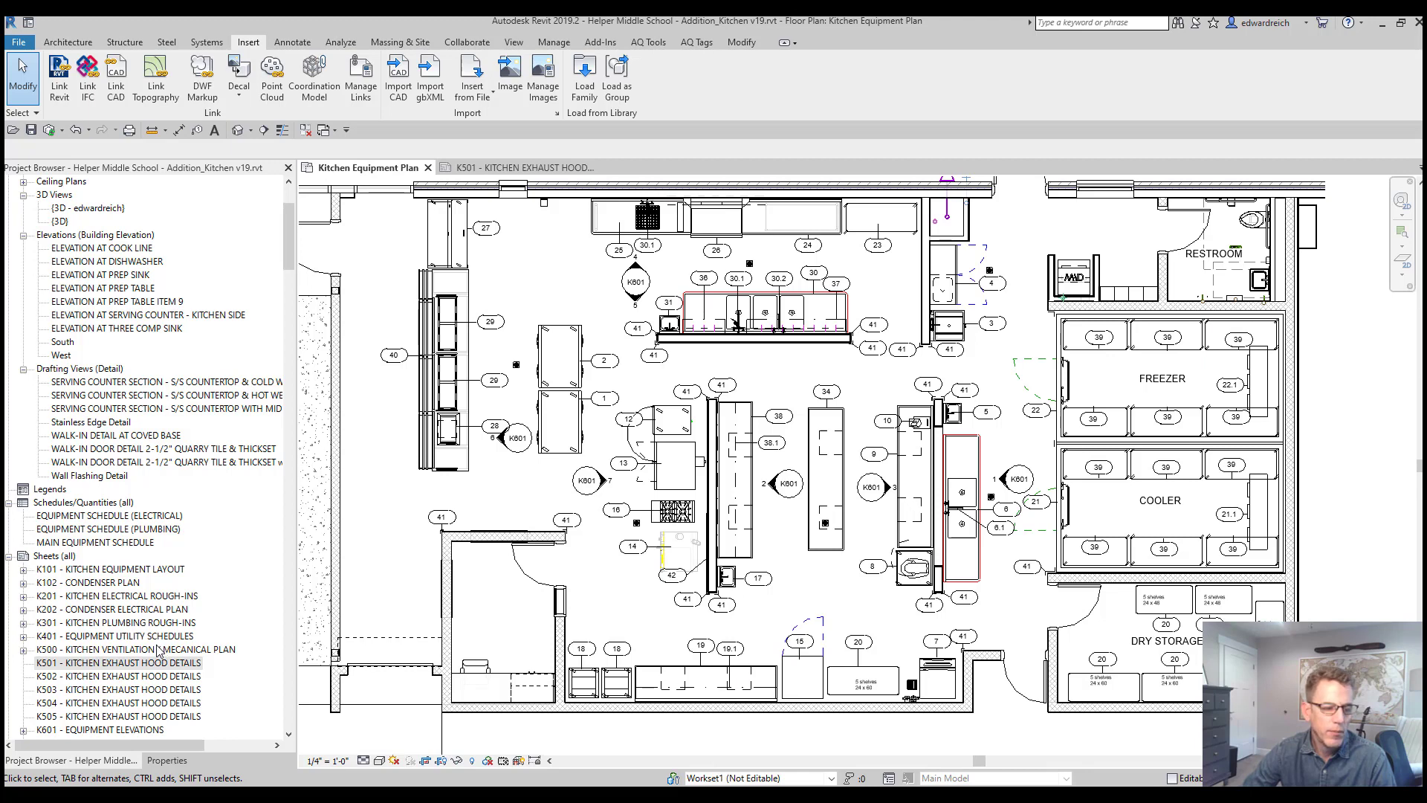
# Open sheet K501 - KITCHEN EXHAUST HOOD DETAILS from the Project Browser and pan it into view.
pyautogui.doubleClick(136, 667)
pyautogui.moveTo(756, 469); pyautogui.dragTo(849, 469, button='middle')
pyautogui.moveTo(710, 795)
pyautogui.click(711, 795)
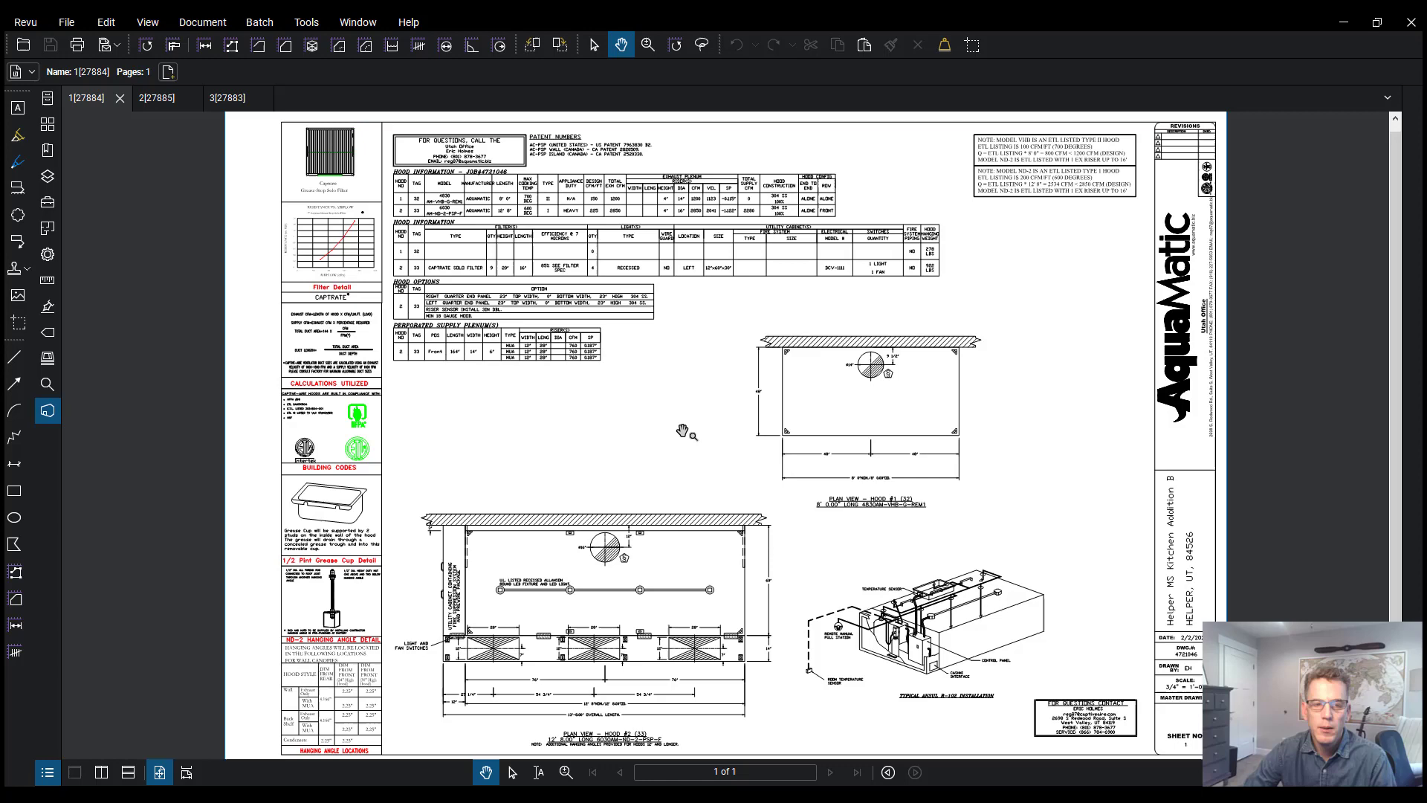
pyautogui.hotkey('alt', 'Tab')
# Bring up the Import Image dialog for sheet K501 and move it to the screen centre.
pyautogui.click(512, 78)
pyautogui.moveTo(1323, 232); pyautogui.dragTo(555, 243)
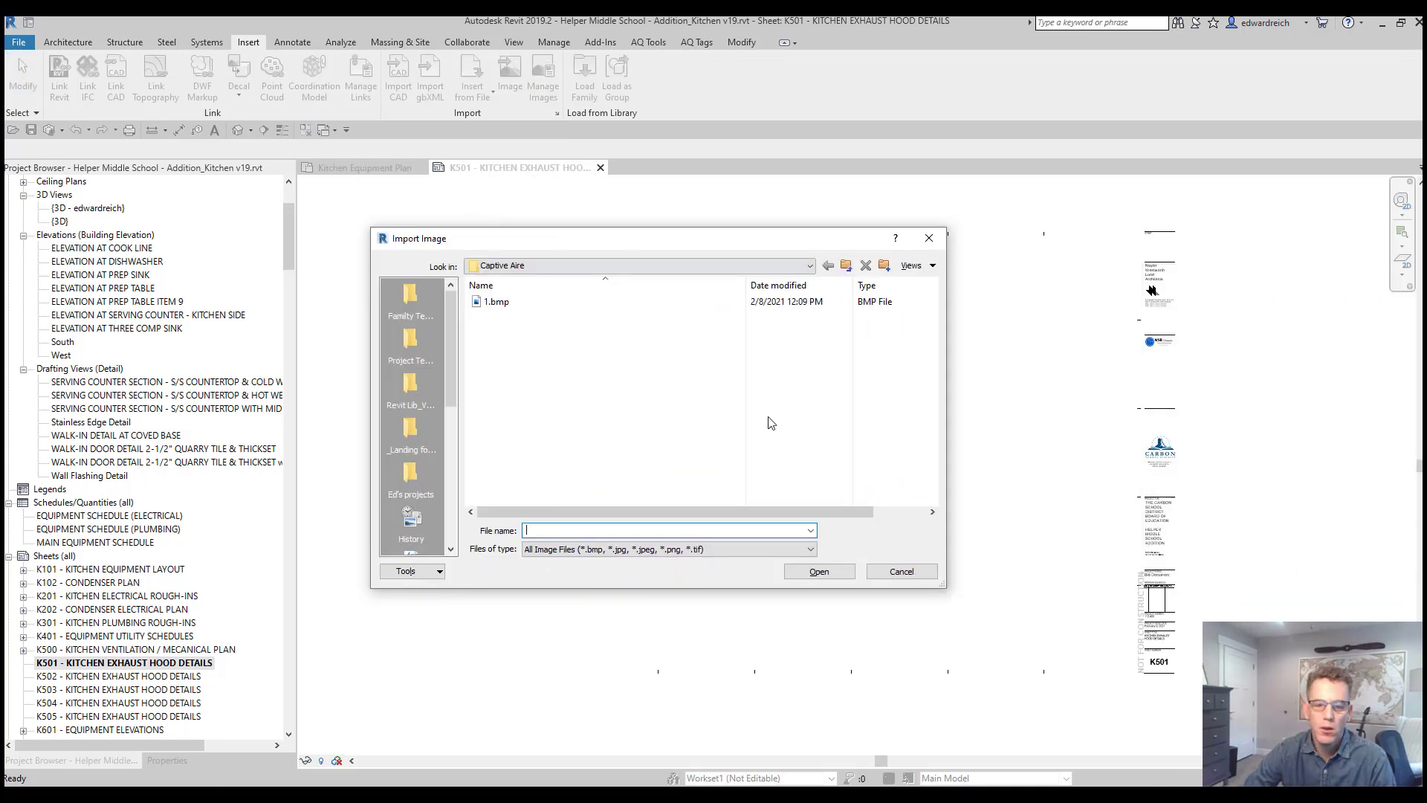
# Cancel the image import and start saving the first hood drawing as Bitmap (*.bmp).
pyautogui.click(902, 572)
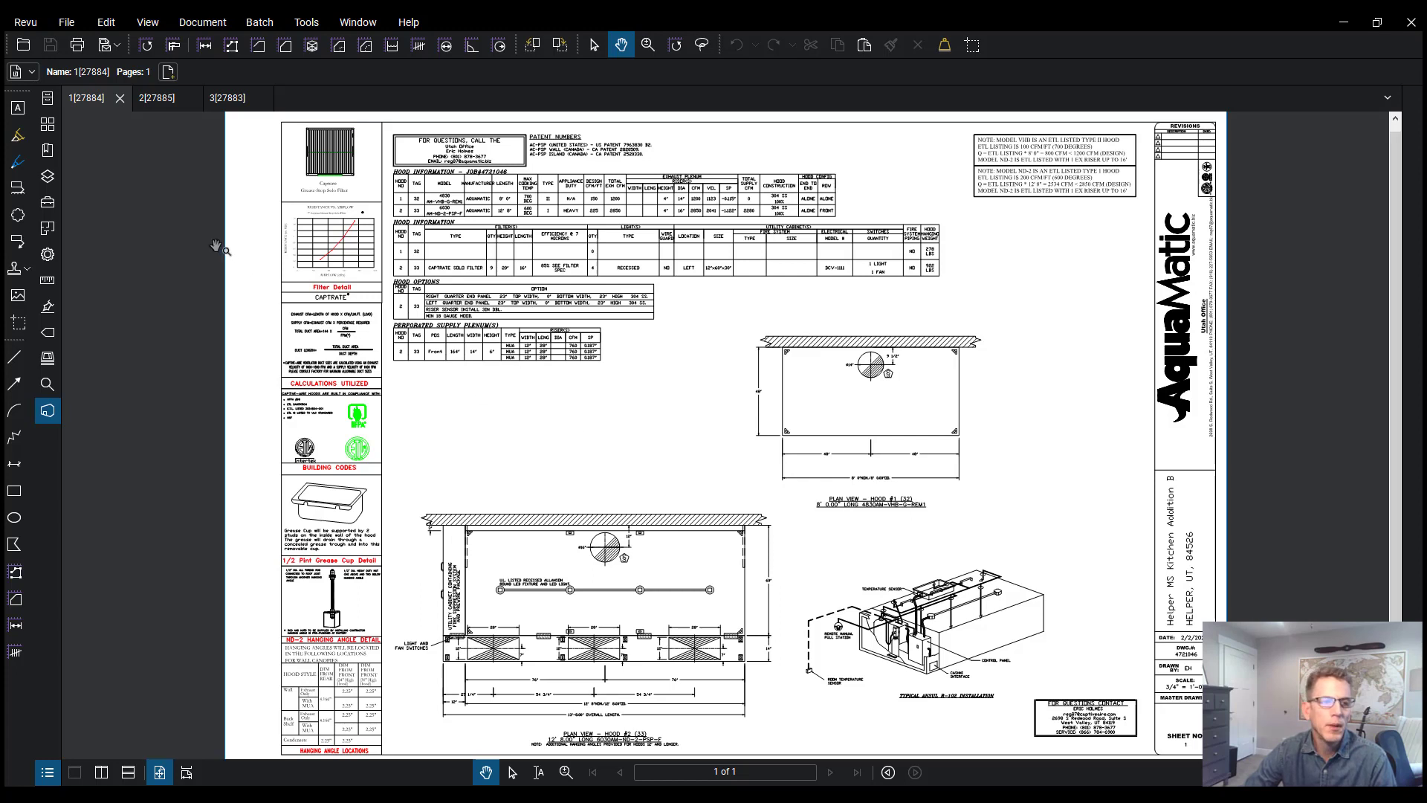
pyautogui.click(68, 23)
pyautogui.click(112, 239)
pyautogui.click(698, 358)
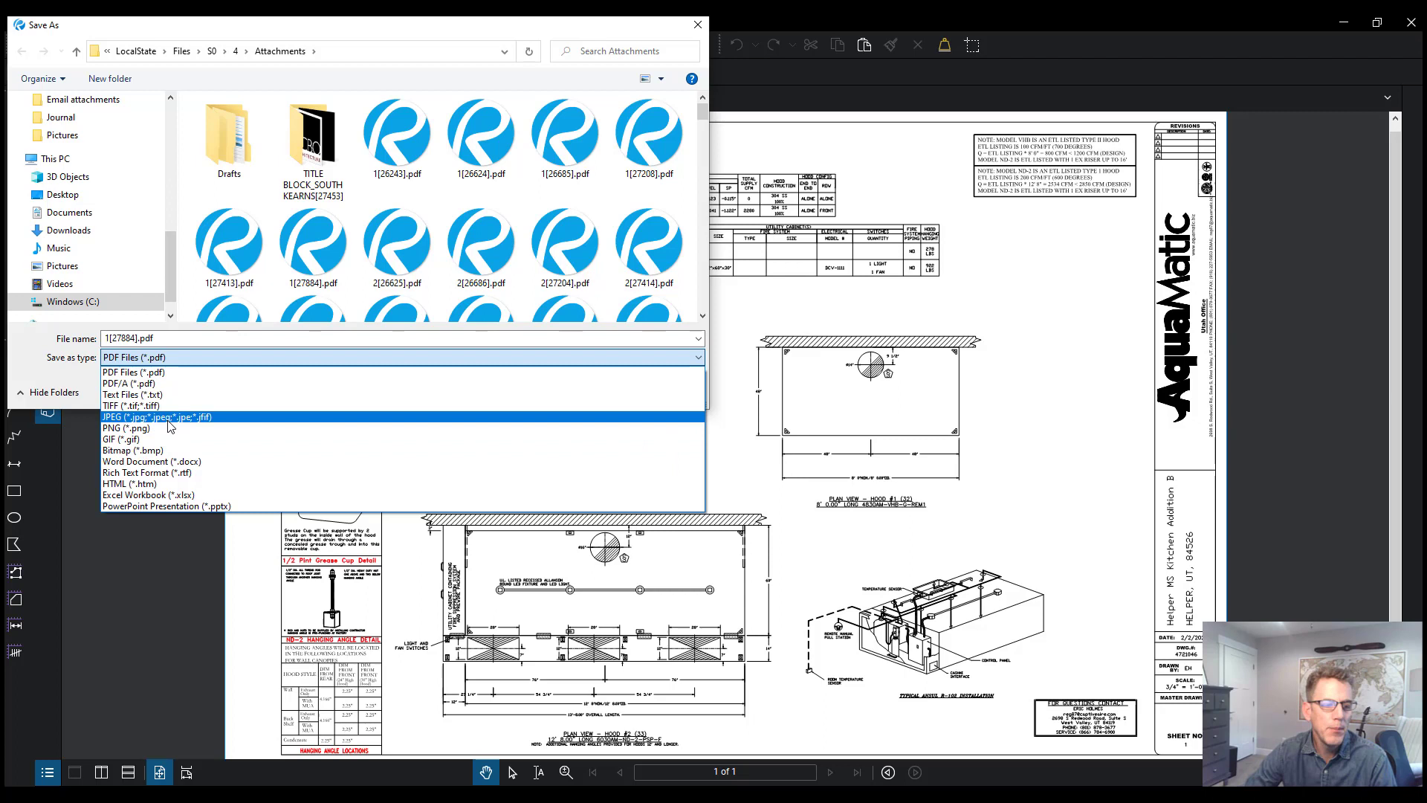
pyautogui.click(171, 450)
# Save it as 1.bmp in Helper Middle School > Factory Colaboration > Captive Aire, replacing the existing file.
pyautogui.moveTo(171, 251); pyautogui.dragTo(177, 130)
pyautogui.click(72, 253)
pyautogui.scroll(-2, 249, 256)
pyautogui.doubleClick(257, 235)
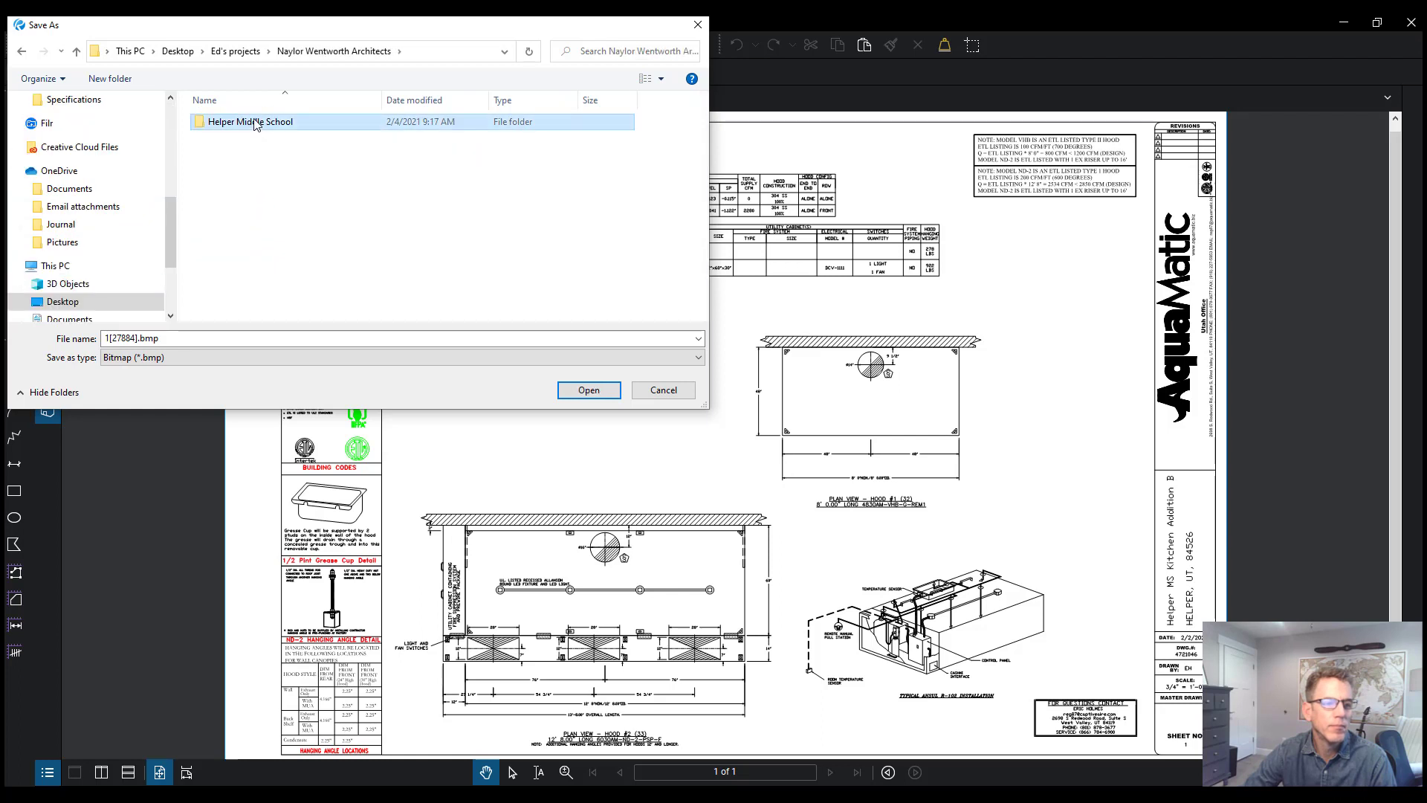
pyautogui.doubleClick(253, 122)
pyautogui.doubleClick(256, 139)
pyautogui.doubleClick(249, 123)
pyautogui.click(238, 144)
pyautogui.click(591, 392)
pyautogui.click(747, 406)
# Switch to drawing 2[27885] and Save As into the Captive Aire folder.
pyautogui.click(150, 96)
pyautogui.click(66, 21)
pyautogui.click(96, 238)
pyautogui.moveTo(166, 257); pyautogui.dragTo(169, 141)
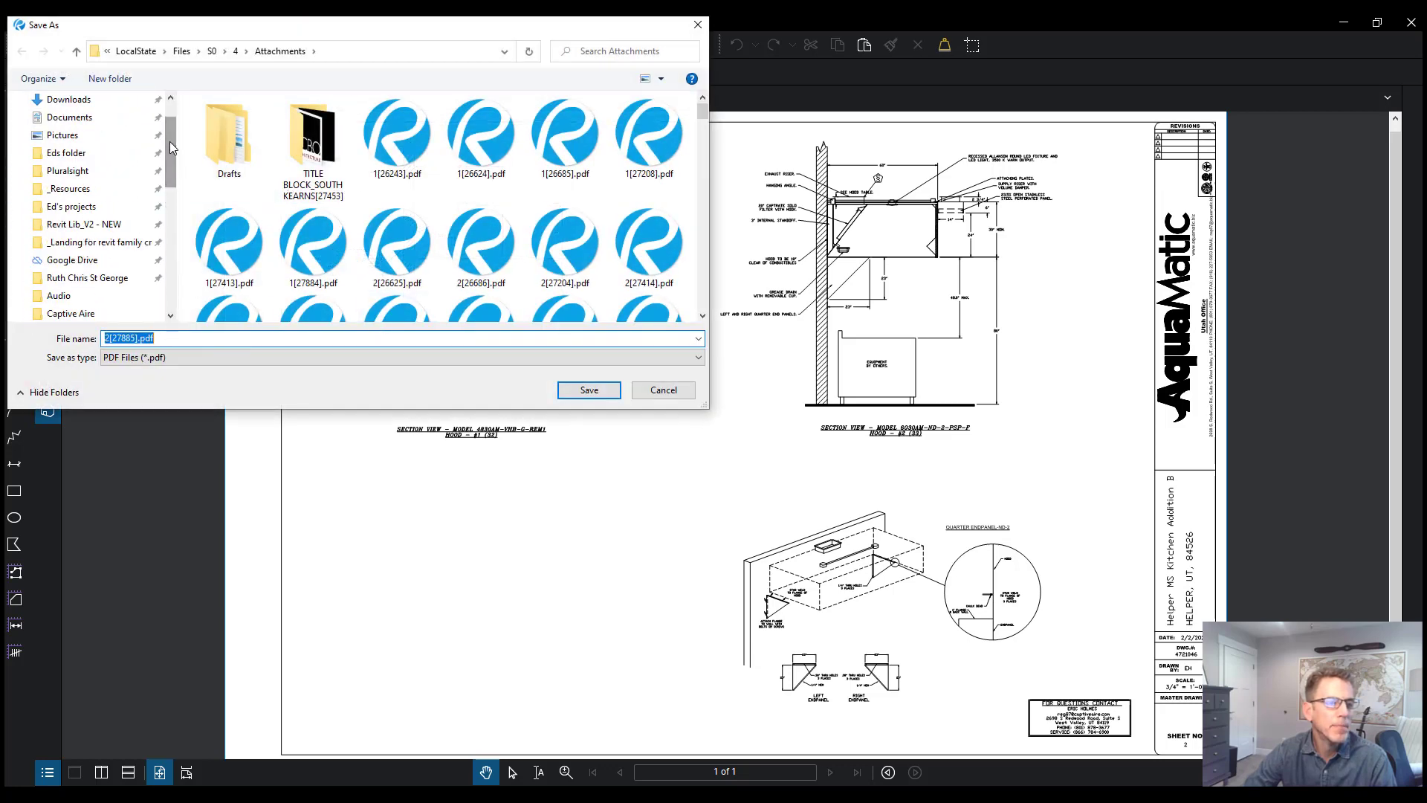
pyautogui.click(72, 207)
pyautogui.scroll(-1, 242, 282)
pyautogui.doubleClick(242, 282)
pyautogui.doubleClick(251, 123)
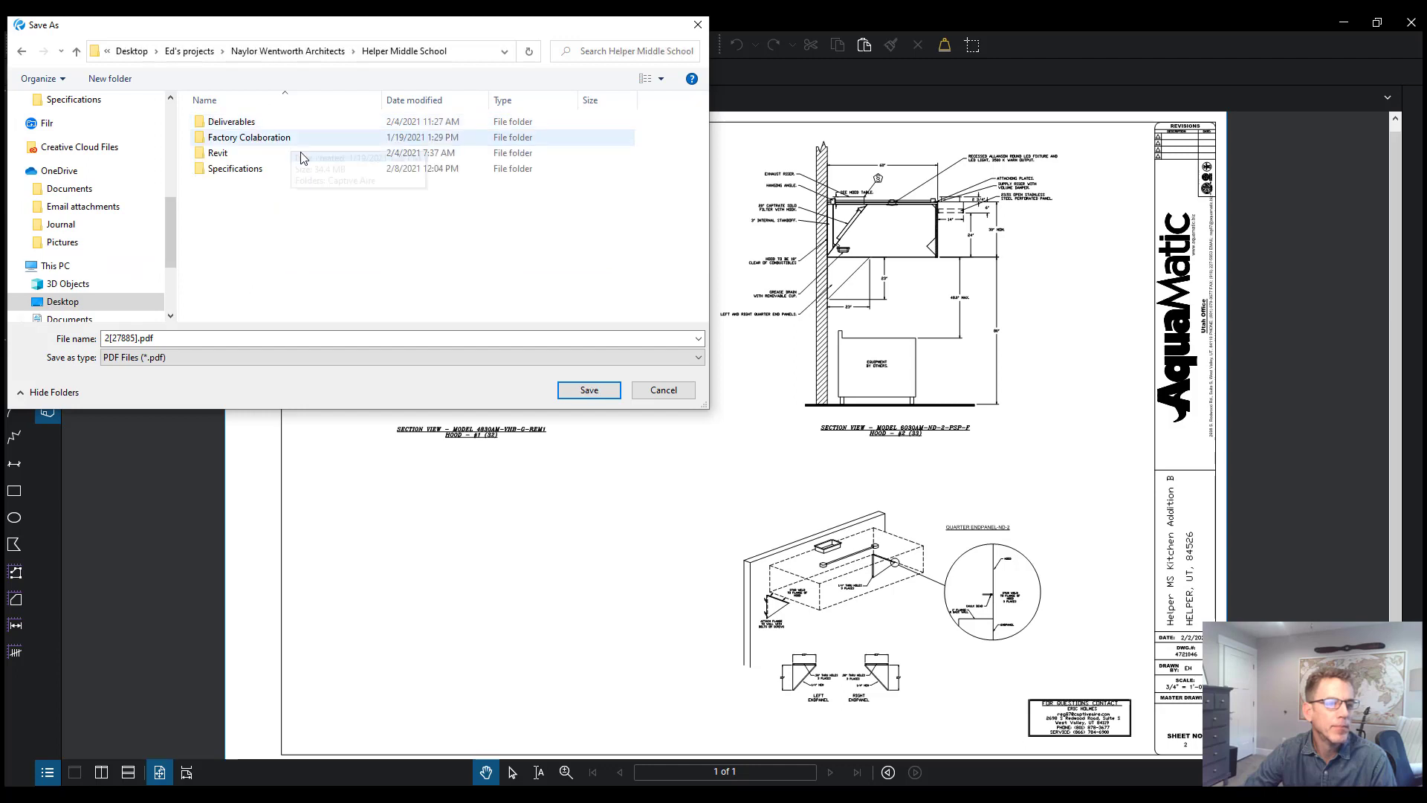
pyautogui.doubleClick(253, 138)
pyautogui.doubleClick(249, 123)
# Choose Bitmap (*.bmp) format, rename the file to 2.bmp and save it.
pyautogui.click(409, 358)
pyautogui.click(166, 451)
pyautogui.click(140, 335)
pyautogui.click(140, 336)
pyautogui.press('BackSpace')
pyautogui.press('BackSpace')
pyautogui.press('BackSpace')
pyautogui.press('BackSpace')
pyautogui.press('BackSpace')
pyautogui.press('BackSpace')
pyautogui.press('BackSpace')
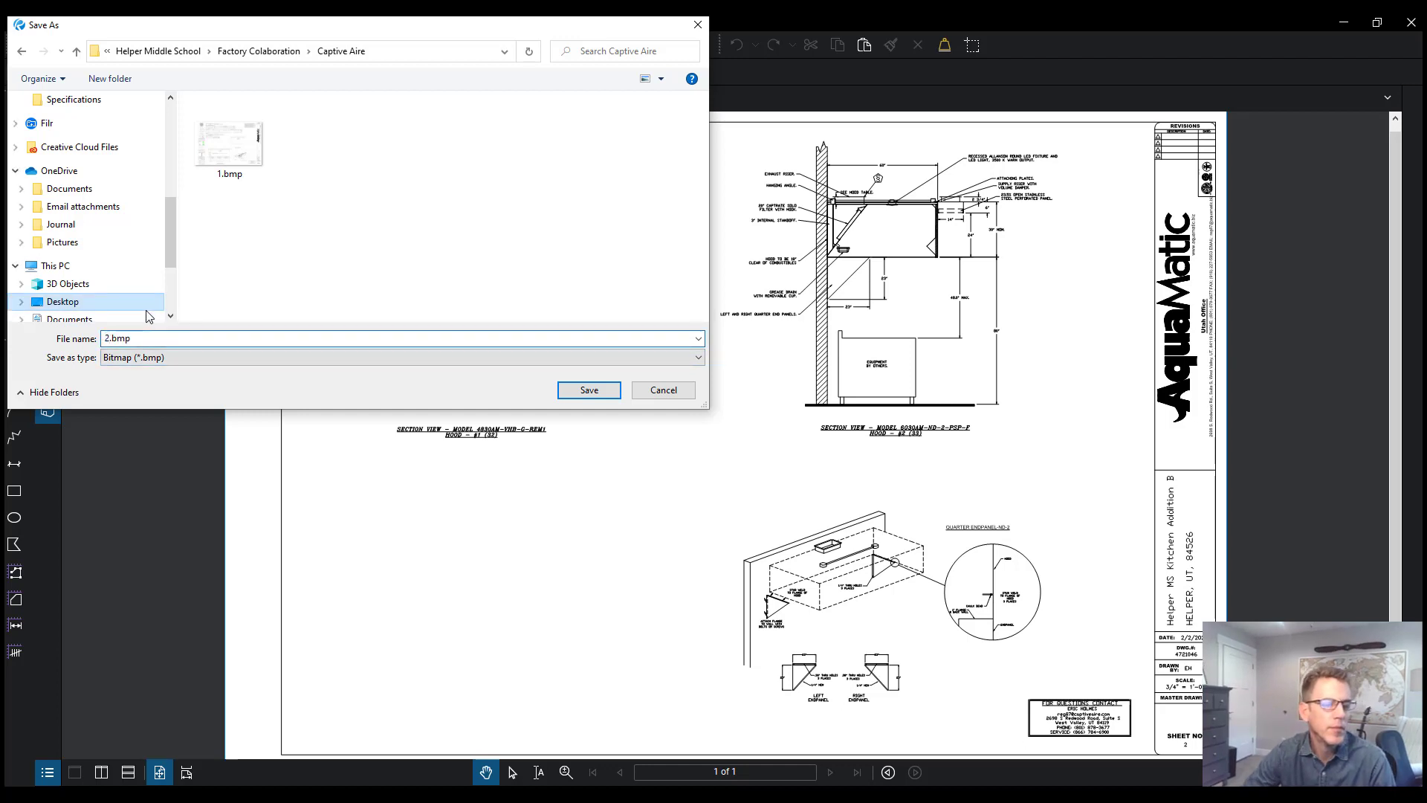
pyautogui.click(559, 383)
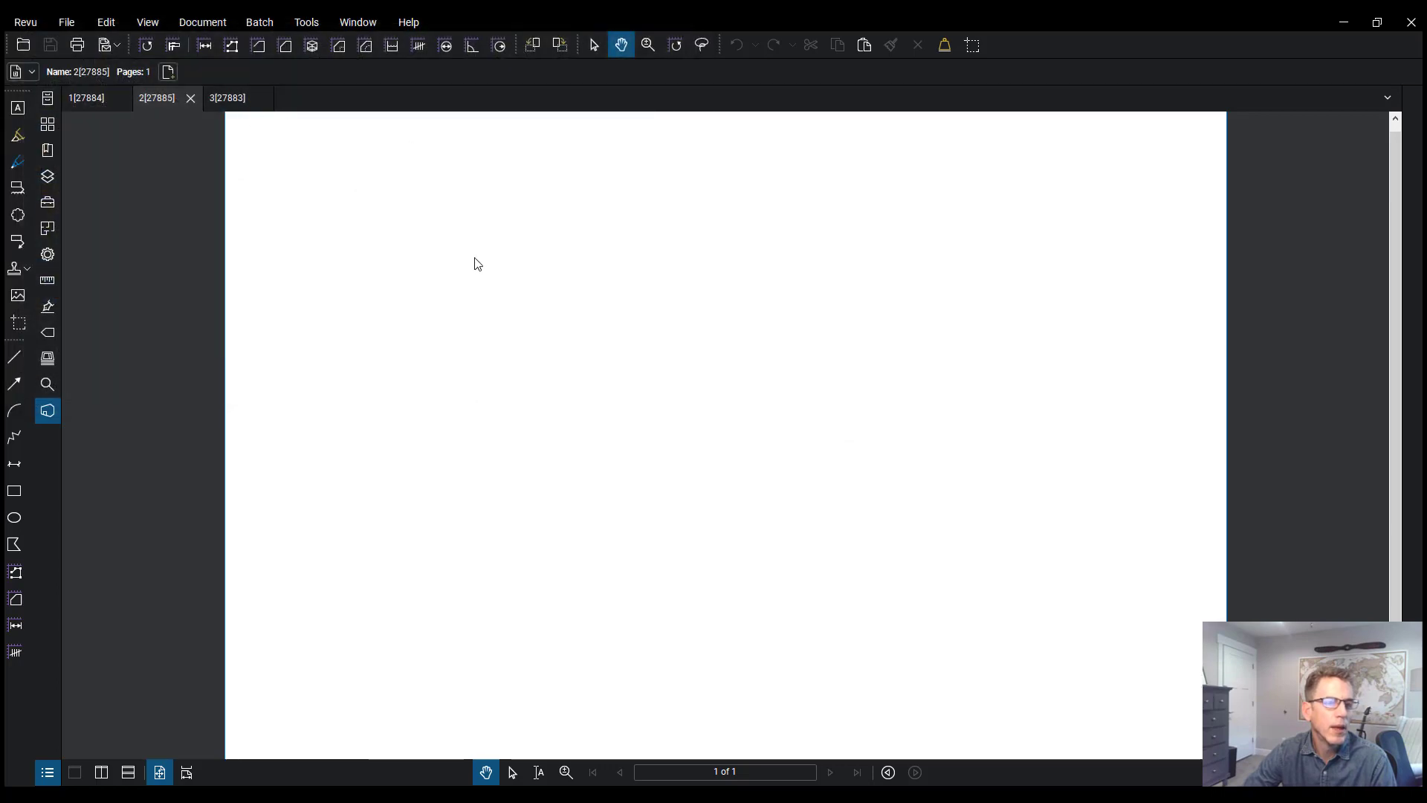
# Switch to drawing 3[27883] and Save As into the Captive Aire folder.
pyautogui.click(234, 99)
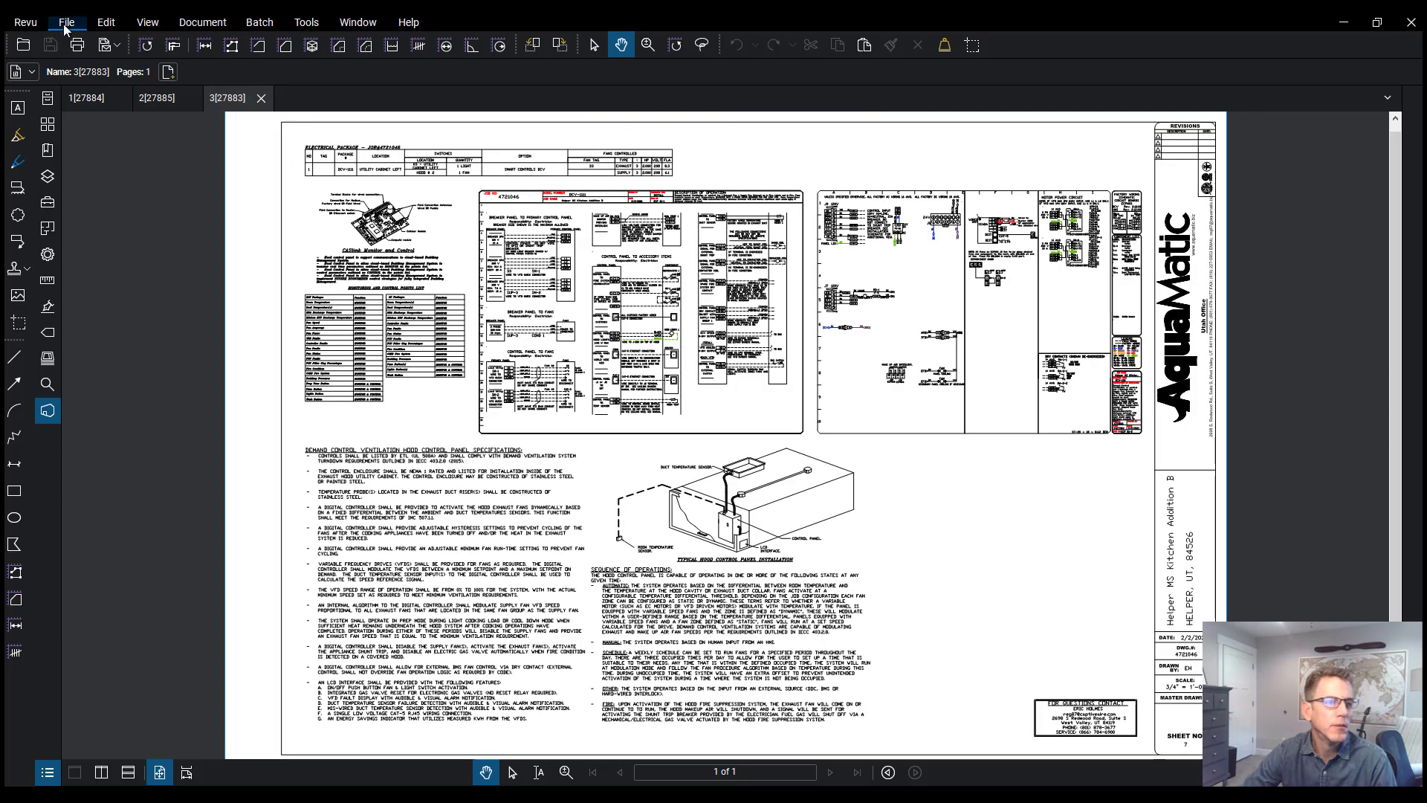
pyautogui.click(66, 23)
pyautogui.click(98, 239)
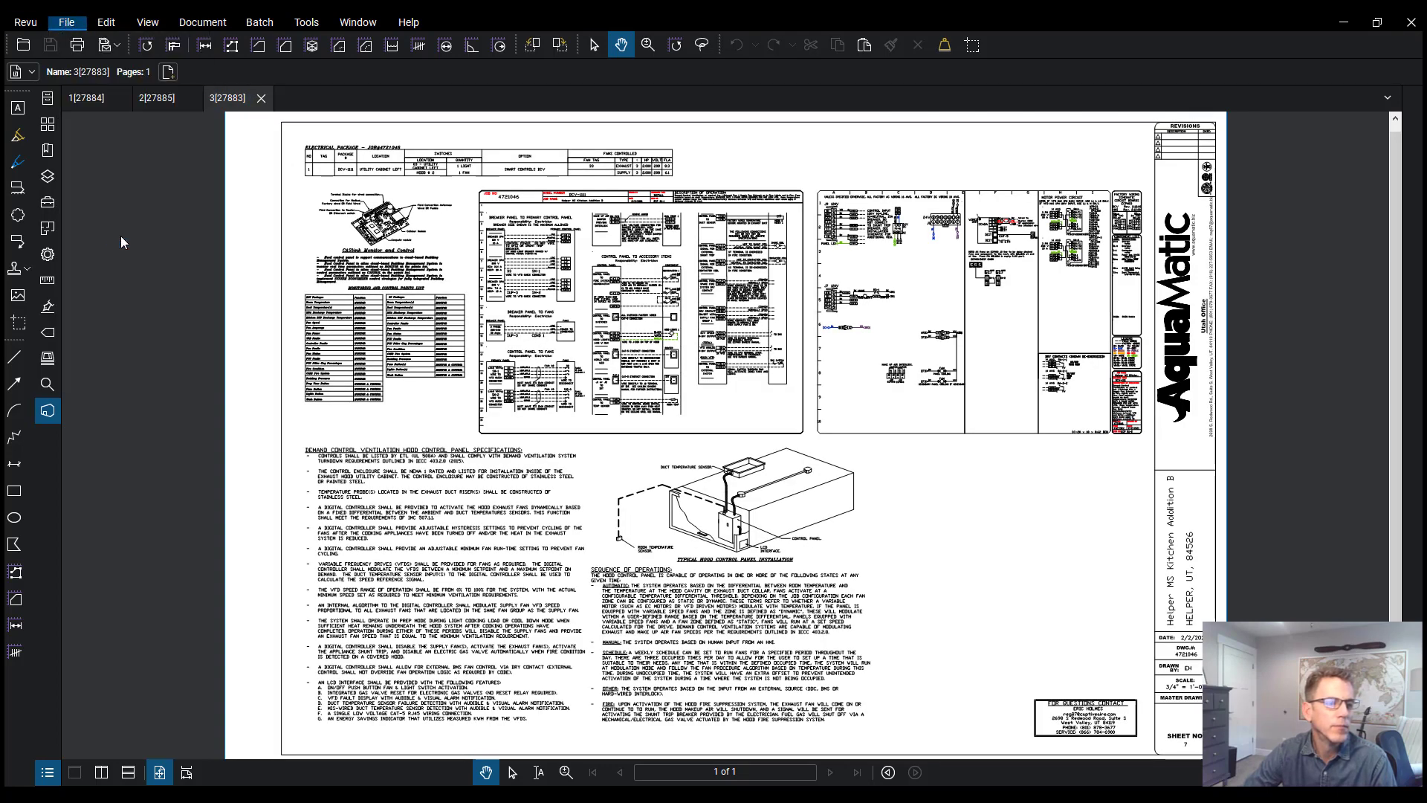
pyautogui.scroll(7, 133, 303)
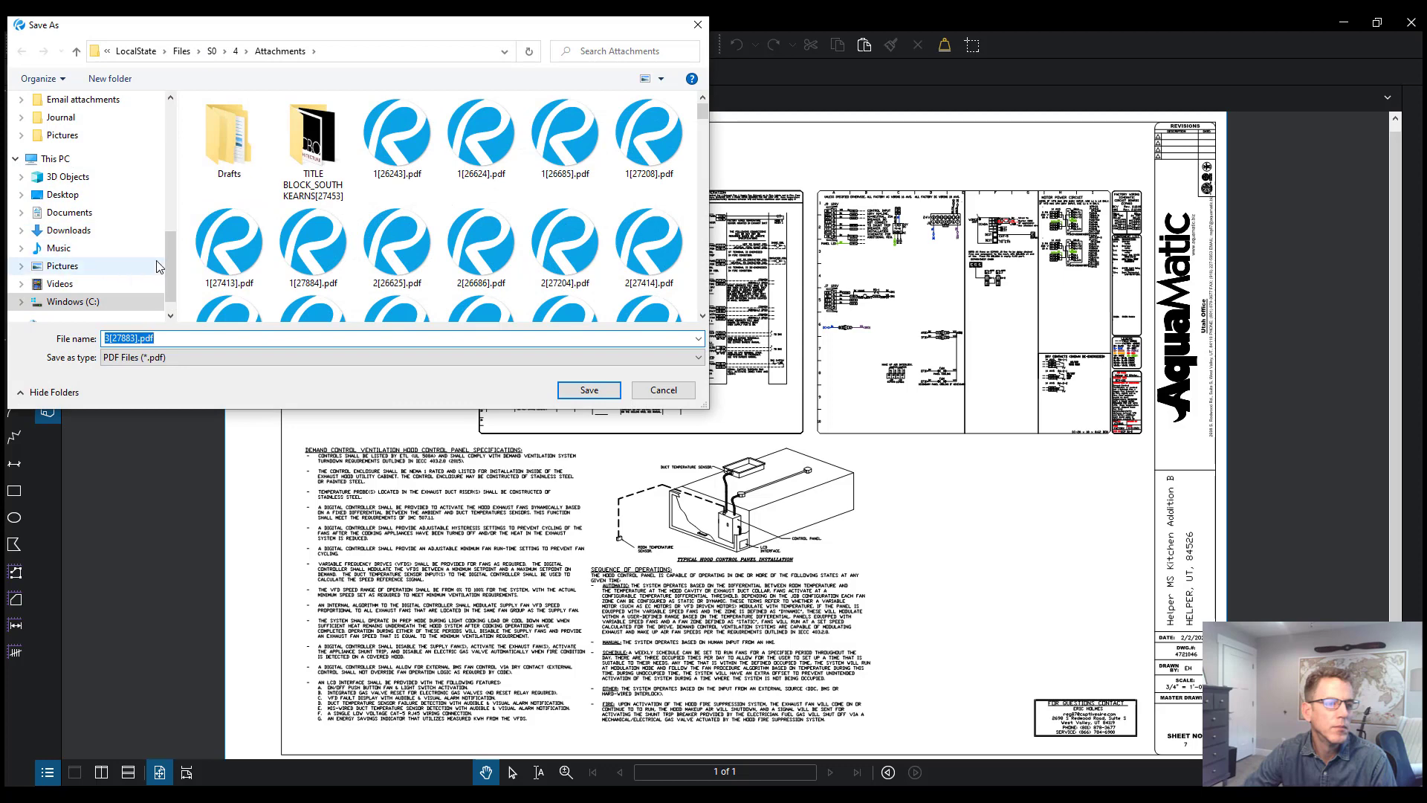
pyautogui.click(78, 208)
pyautogui.scroll(-1, 243, 286)
pyautogui.doubleClick(243, 286)
pyautogui.doubleClick(230, 125)
pyautogui.doubleClick(230, 124)
pyautogui.doubleClick(232, 125)
# Save it as Bitmap 3.bmp, then leave the full-screen drawing view.
pyautogui.click(214, 356)
pyautogui.click(185, 450)
pyautogui.doubleClick(138, 339)
pyautogui.press('BackSpace')
pyautogui.press('BackSpace')
pyautogui.press('BackSpace')
pyautogui.press('BackSpace')
pyautogui.press('BackSpace')
pyautogui.press('BackSpace')
pyautogui.press('BackSpace')
pyautogui.click(609, 391)
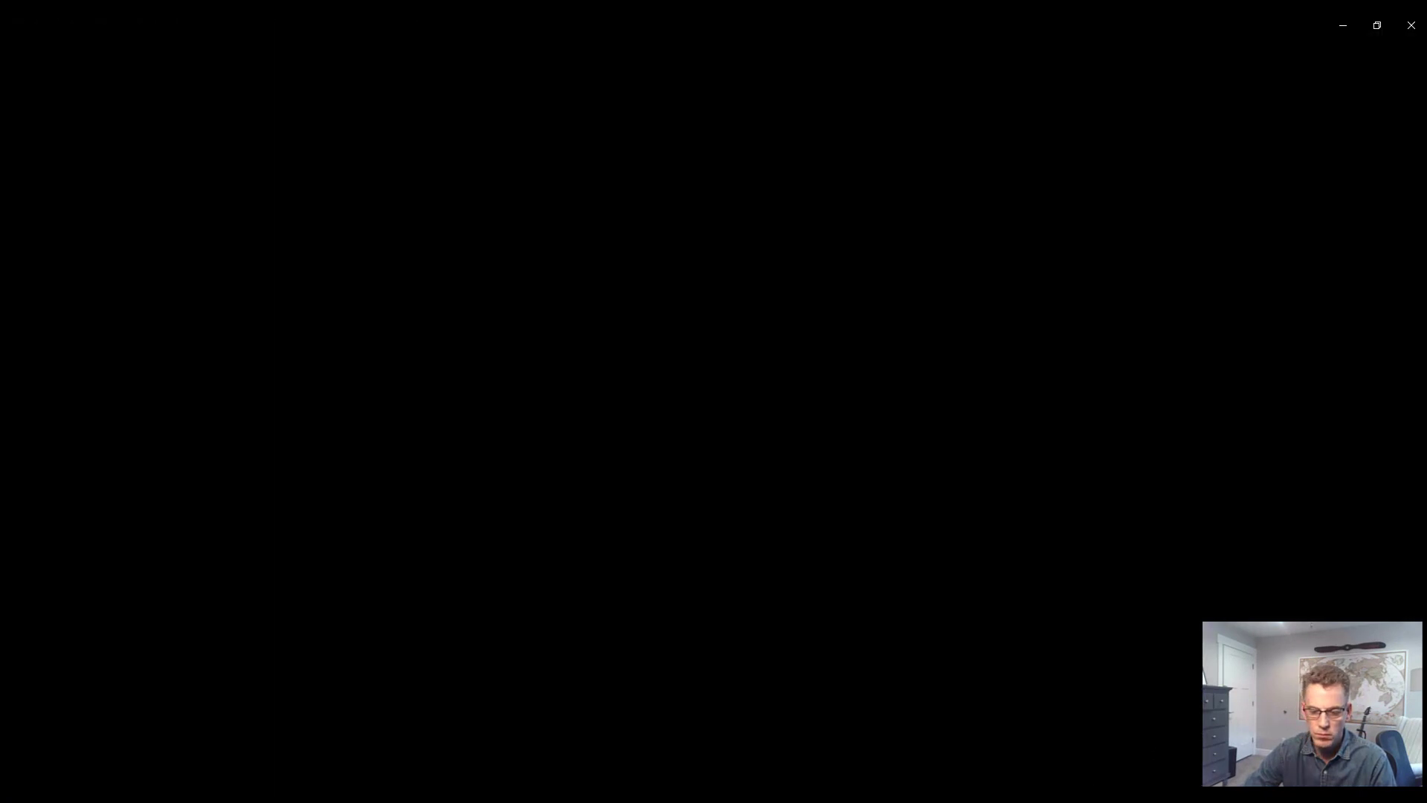
pyautogui.hotkey('alt', 'F4')
# Back in Revit, import 1.bmp and place it on sheet K501.
pyautogui.hotkey('alt', 'Tab')
pyautogui.click(512, 93)
pyautogui.click(496, 302)
pyautogui.click(839, 573)
pyautogui.scroll(-2, 808, 449)
pyautogui.click(810, 456)
# Shrink the 1.bmp image with its corner grips and shift it to fit the sheet.
pyautogui.moveTo(1110, 266); pyautogui.dragTo(1034, 314)
pyautogui.moveTo(938, 439); pyautogui.dragTo(969, 426)
pyautogui.moveTo(502, 652); pyautogui.dragTo(621, 575)
# Open sheet K502, then import 2.bmp and place it on the sheet.
pyautogui.click(718, 662)
pyautogui.doubleClick(144, 677)
pyautogui.click(510, 74)
pyautogui.click(713, 315)
pyautogui.click(830, 572)
pyautogui.click(835, 441)
# Place the Carbon County - 30x42 title block on sheet K502.
pyautogui.scroll(-4, 193, 623)
pyautogui.scroll(-7, 194, 623)
pyautogui.moveTo(112, 609); pyautogui.dragTo(817, 550)
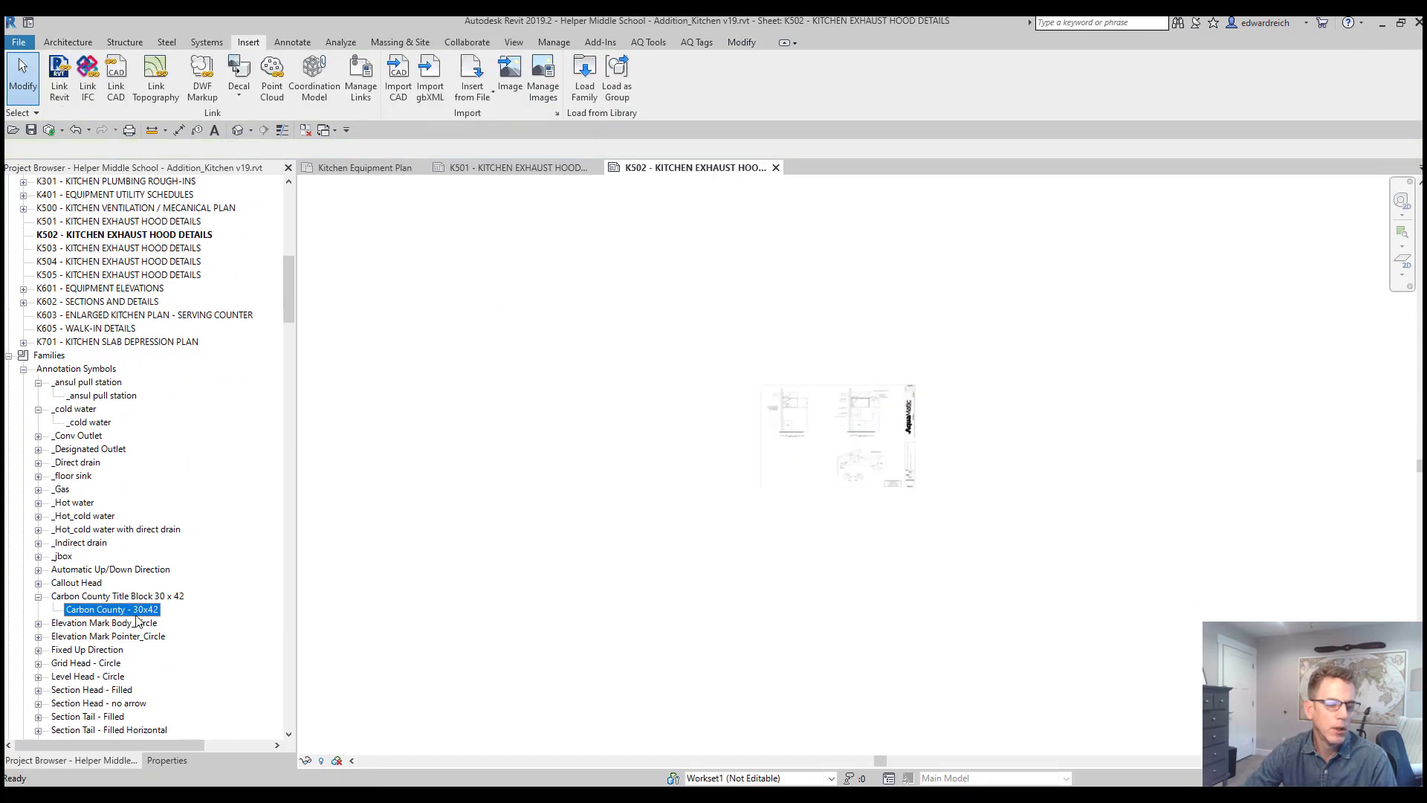
pyautogui.click(790, 494)
pyautogui.click(798, 603)
# Move the 2.bmp image into the title block area.
pyautogui.scroll(3, 788, 579)
pyautogui.scroll(2, 775, 553)
pyautogui.click(710, 341)
pyautogui.moveTo(639, 291); pyautogui.dragTo(750, 349)
pyautogui.click(946, 596)
pyautogui.scroll(1, 946, 593)
# Open sheet K503 and place the Carbon County - 30x42 title block on it.
pyautogui.doubleClick(119, 249)
pyautogui.moveTo(143, 611); pyautogui.dragTo(781, 501)
pyautogui.click(796, 498)
pyautogui.click(800, 510)
pyautogui.scroll(4, 951, 455)
# Import 3.bmp and place it on sheet K503.
pyautogui.click(510, 78)
pyautogui.click(495, 329)
pyautogui.click(819, 572)
pyautogui.click(769, 420)
# Shrink and move the 3.bmp image so it fits inside the title block.
pyautogui.moveTo(992, 279); pyautogui.dragTo(876, 351)
pyautogui.moveTo(836, 416); pyautogui.dragTo(853, 398)
pyautogui.moveTo(567, 543); pyautogui.dragTo(638, 609)
pyautogui.click(641, 605)
pyautogui.scroll(3, 672, 595)
pyautogui.moveTo(815, 549); pyautogui.dragTo(807, 607, button='middle')
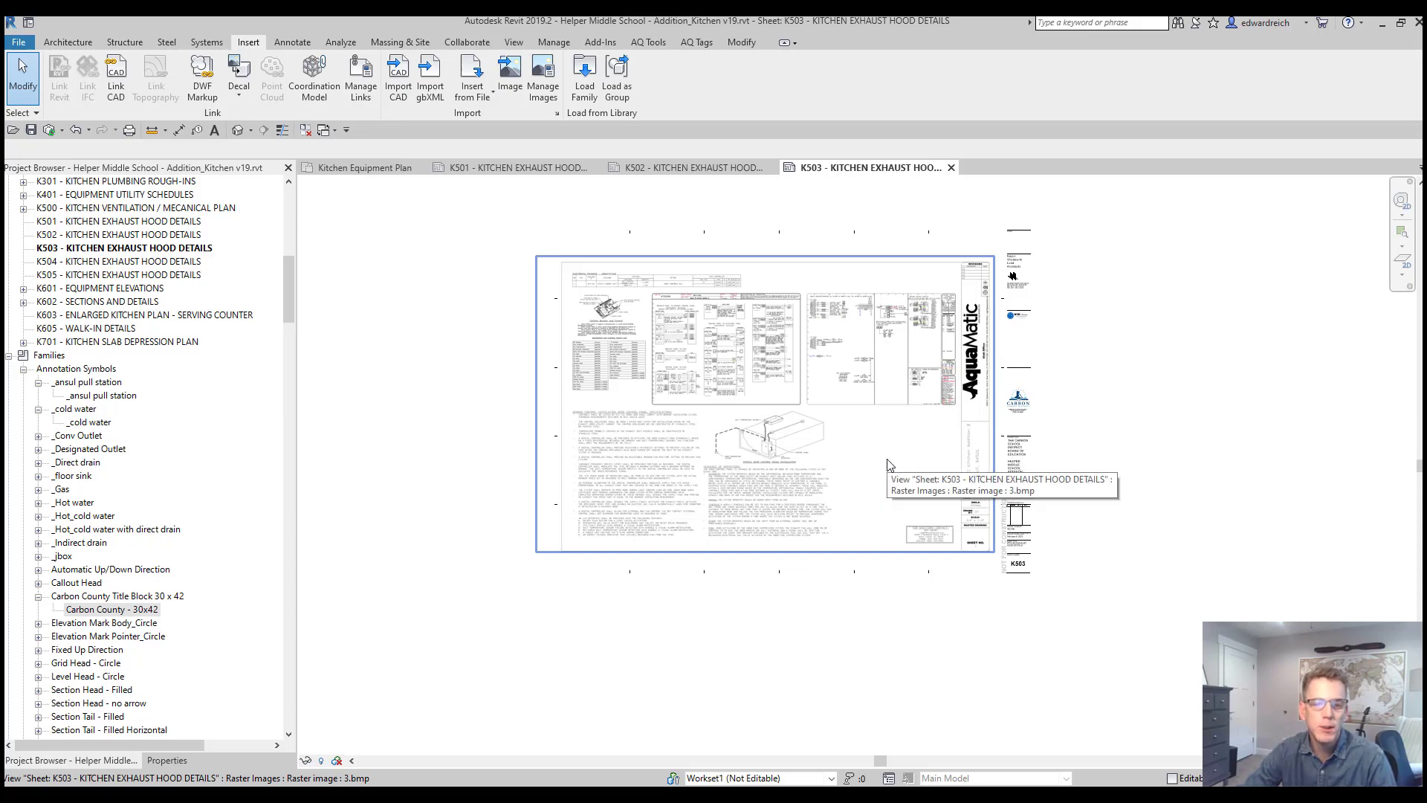